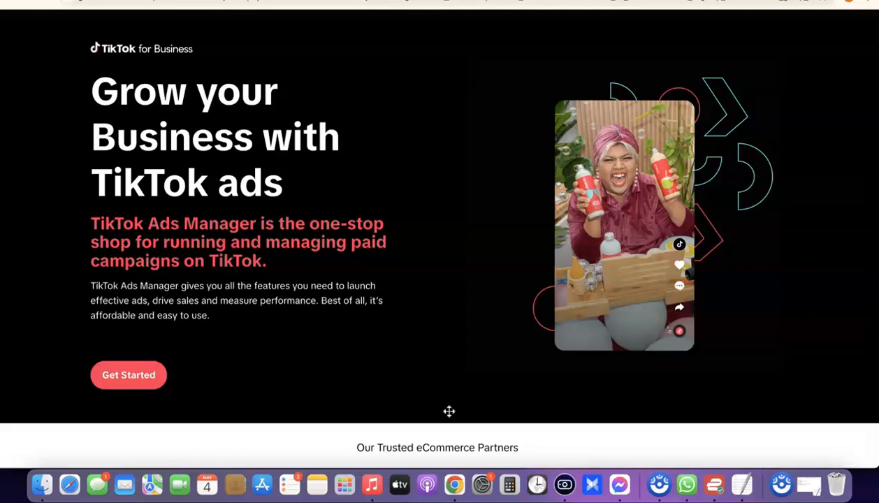
Start the TikTok Ads Manager sign-up from the landing page
click(129, 405)
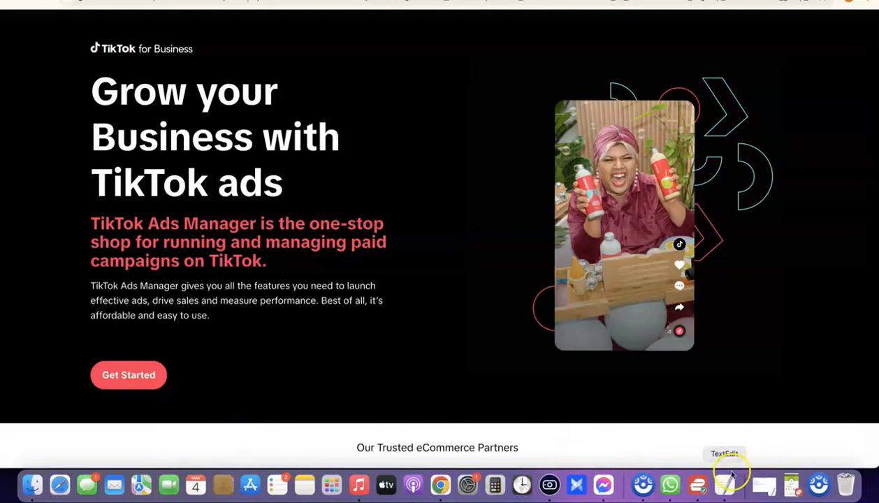
click(696, 486)
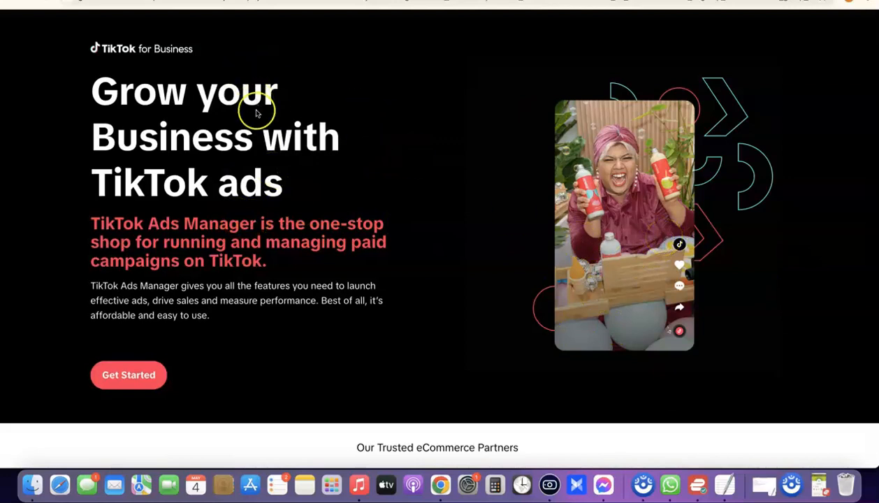
scroll(255, 110, down, 2)
scroll(255, 111, up, 3)
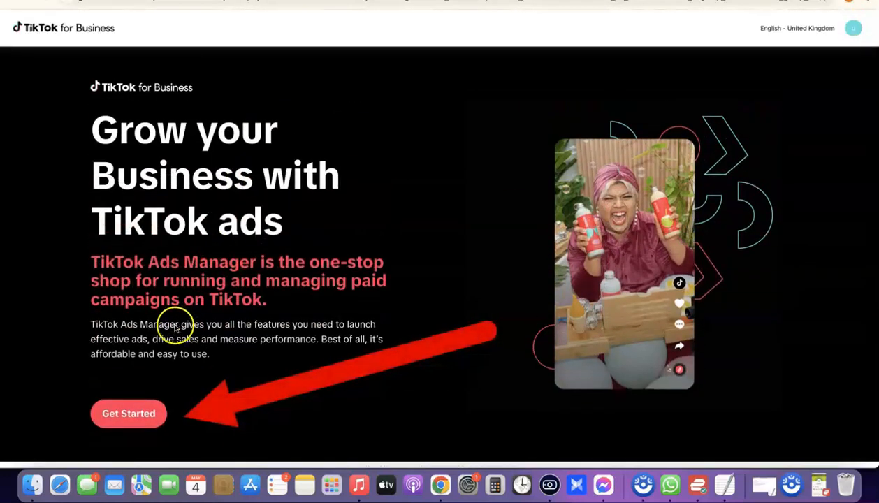
click(139, 417)
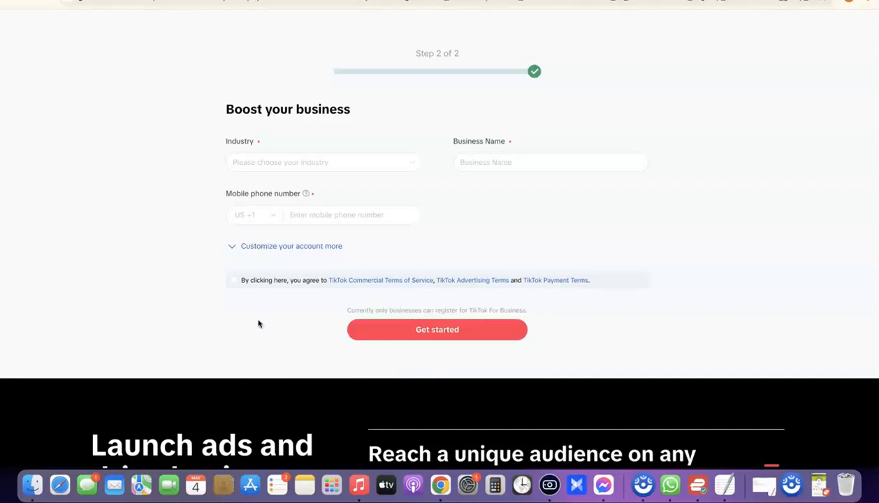
Set the business industry to Health & Personal Care under E-commerce
click(374, 162)
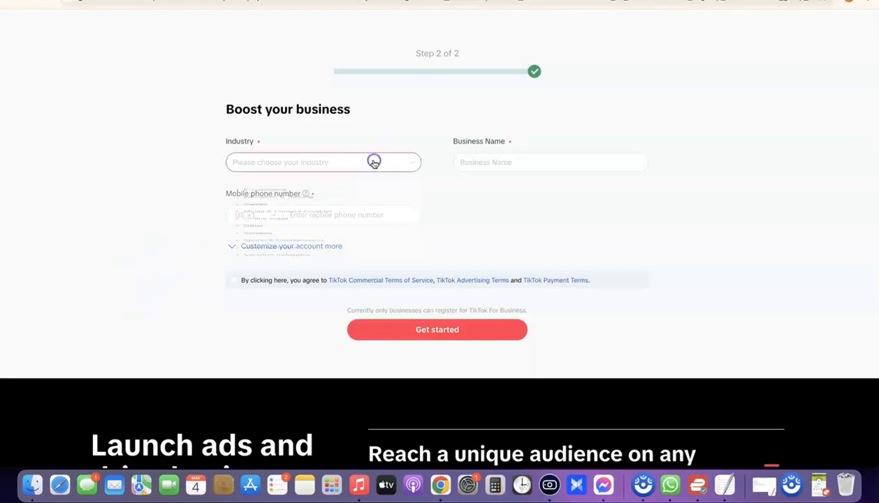
click(274, 218)
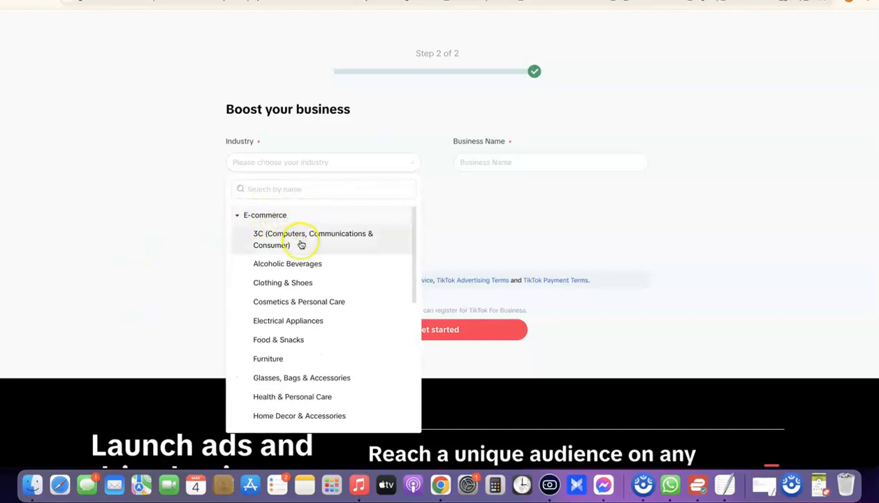
scroll(303, 244, down, 1)
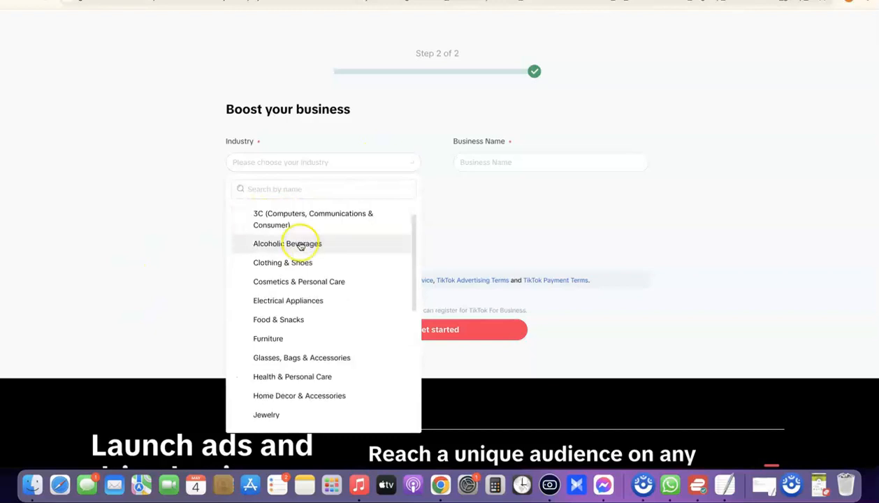
click(292, 376)
Enter Dropshipping Hustle as the business name
click(534, 164)
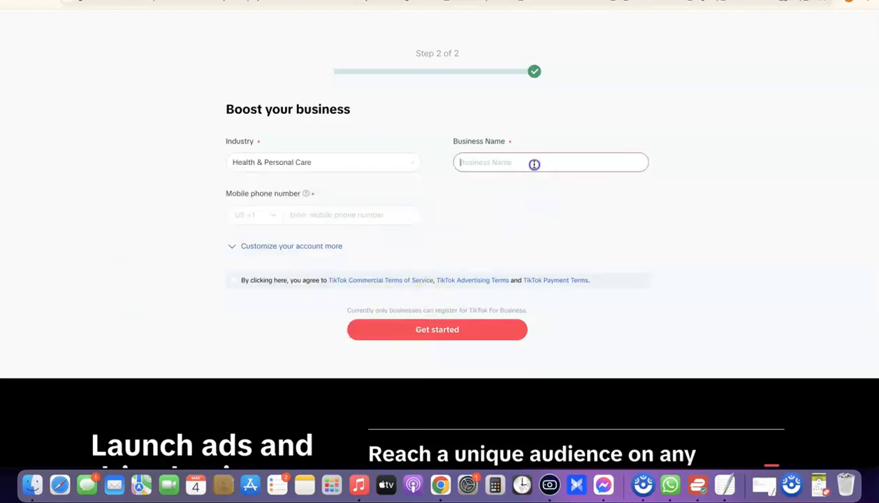
text(DR)
text(rop)
text(shipping Hustle)
Fill in the business's mobile phone number with the one copied from the text note
click(337, 216)
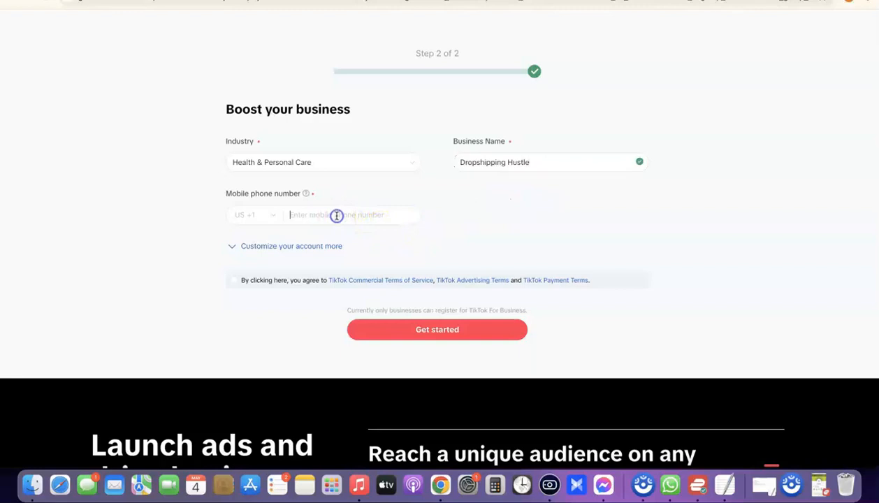
click(727, 481)
click(333, 215)
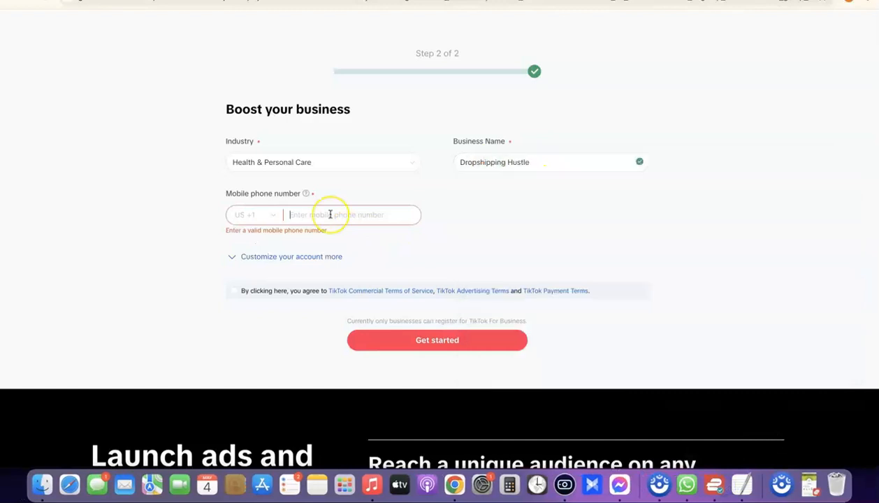
key(super+v)
click(491, 206)
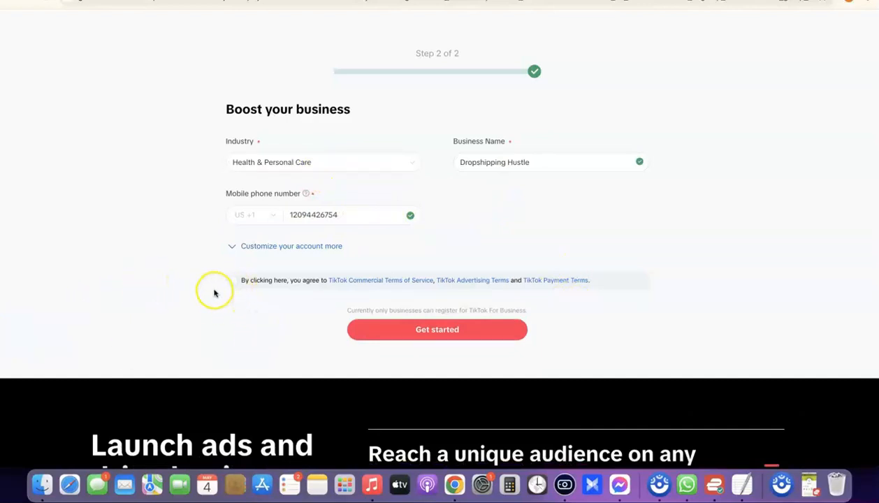
Submit the registration with the TikTok commercial, advertising and payment terms agreed, and accept the Anti-Discrimination Ad Policy
key(super+equal)
scroll(215, 294, down, 2)
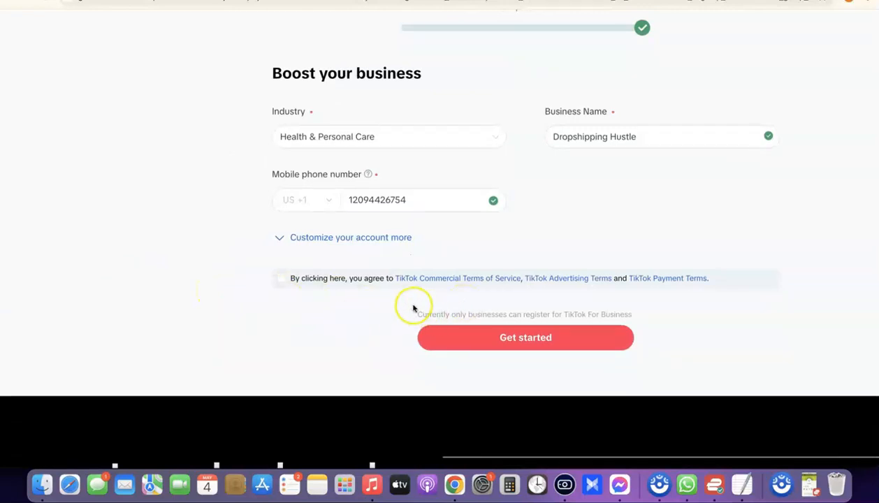
click(281, 279)
scroll(242, 260, down, 3)
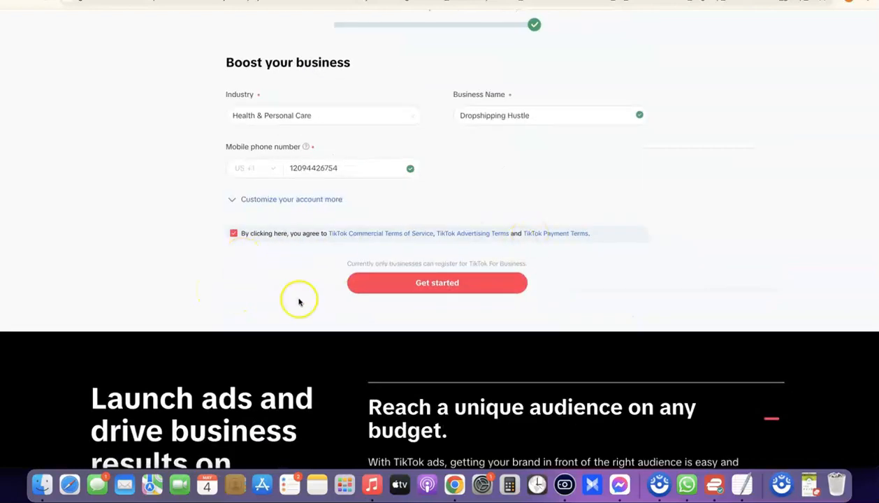
click(455, 287)
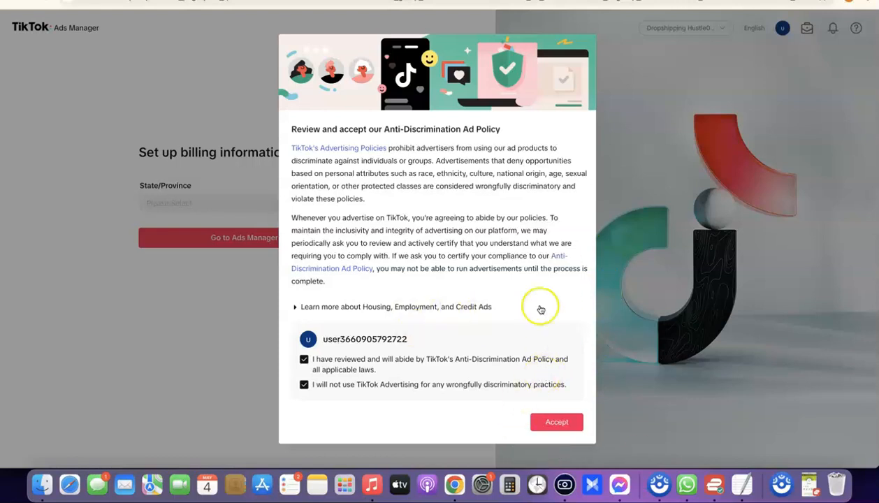
click(562, 423)
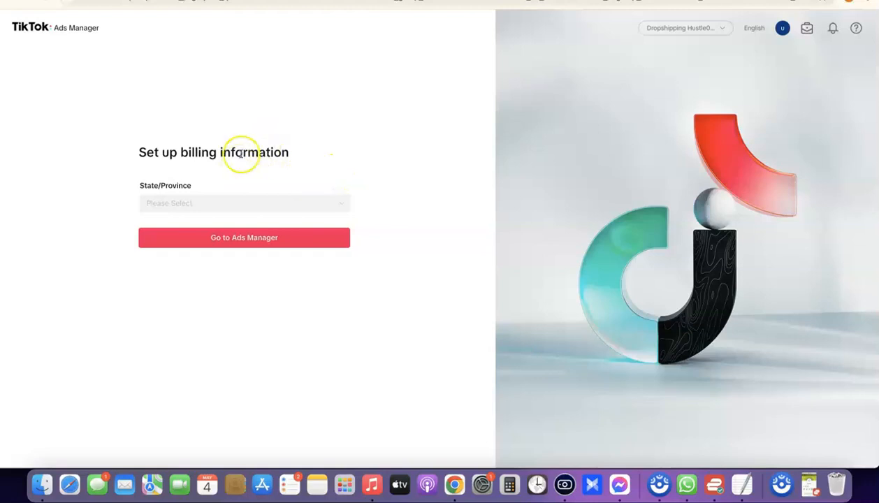
Set the billing state to Wyoming and continue to Ads Manager
click(342, 209)
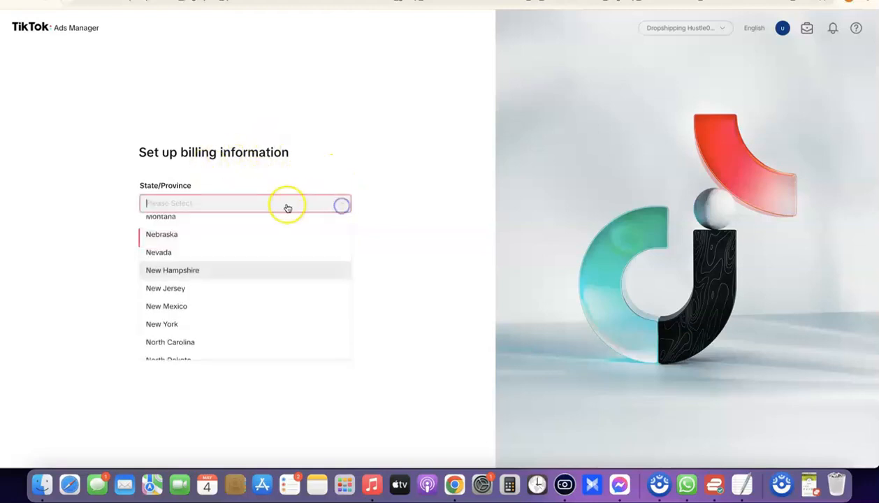
scroll(272, 235, down, 5)
scroll(273, 235, up, 3)
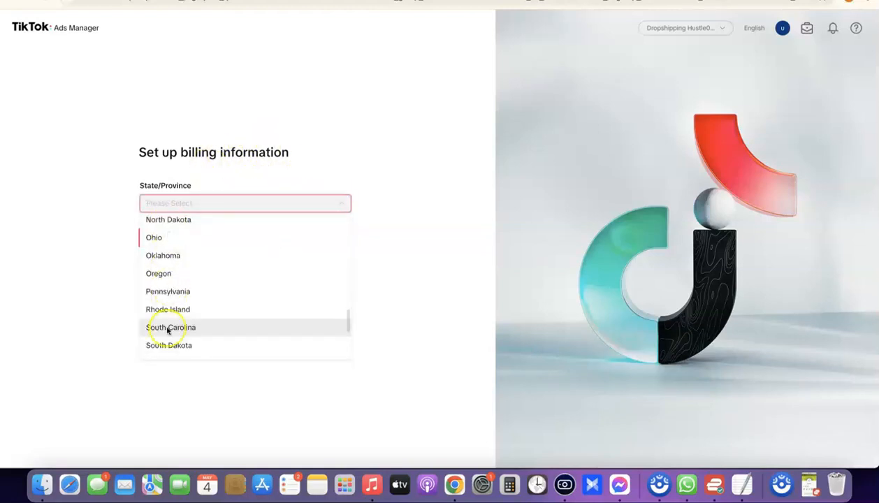
scroll(224, 297, down, 5)
click(168, 353)
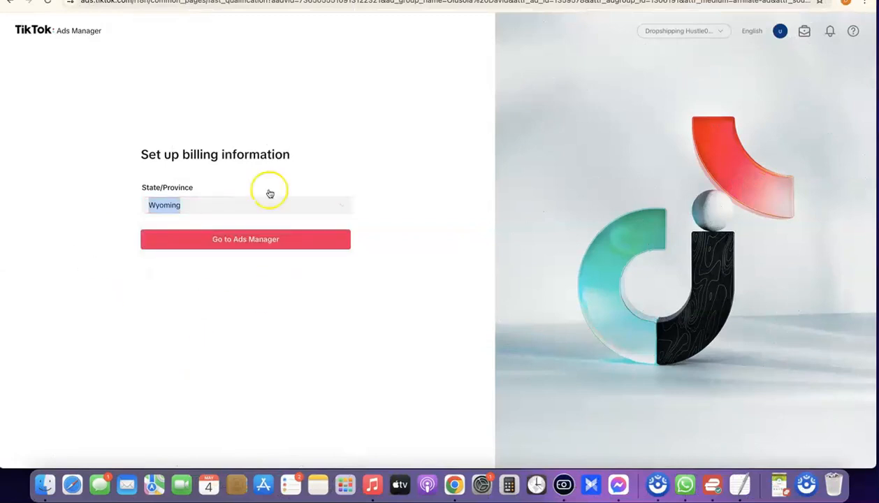
click(331, 177)
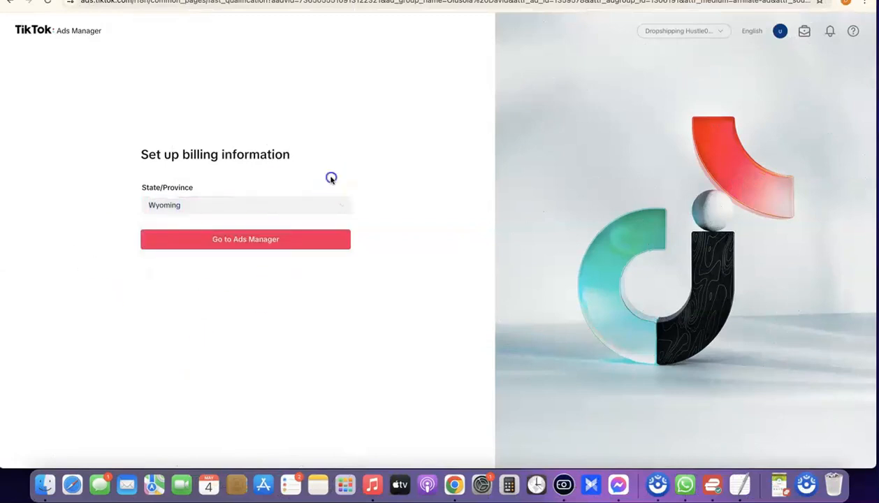
click(258, 241)
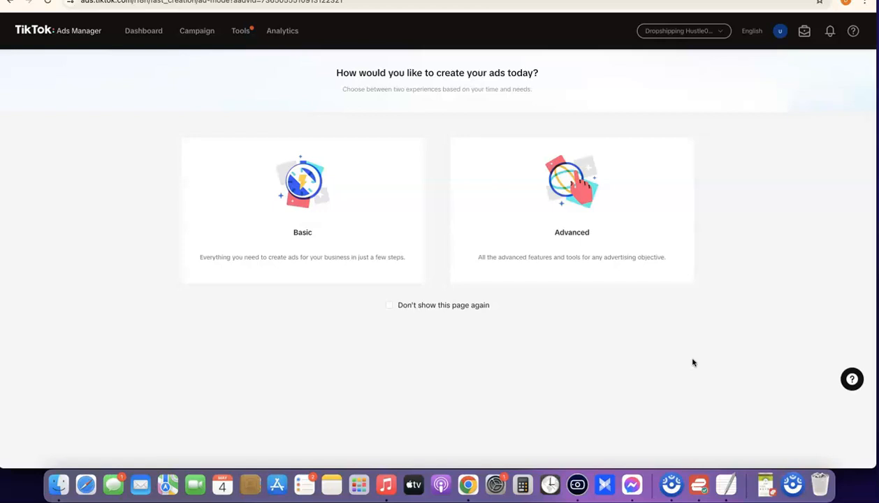
Start creating an ad in Advanced mode and select Website conversions as the advertising objective, dismissing the tip and satisfaction survey
click(567, 232)
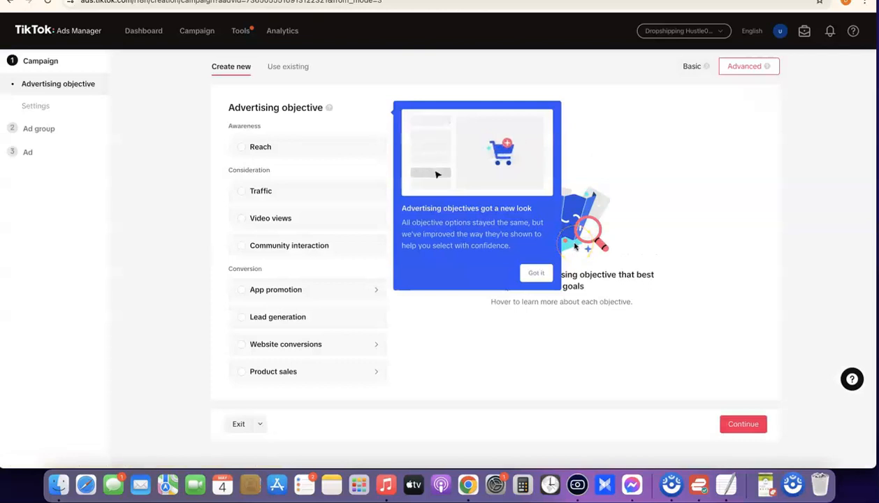
click(539, 275)
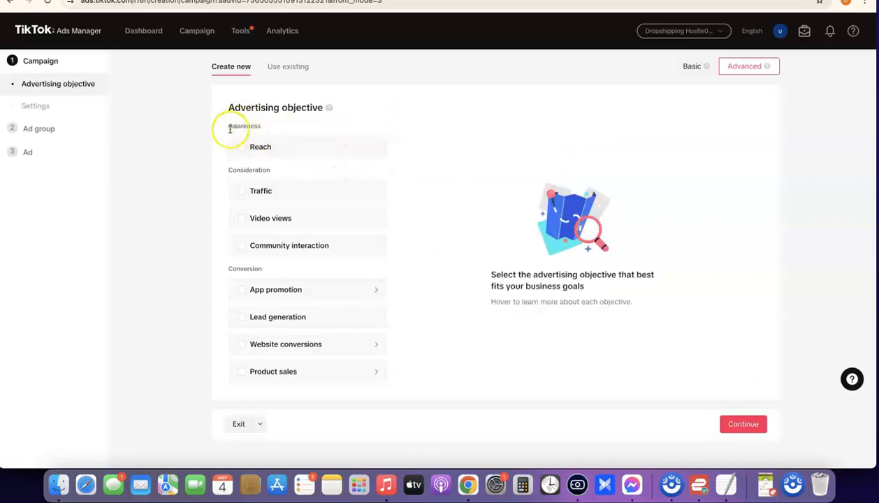
mouse_move(241, 146)
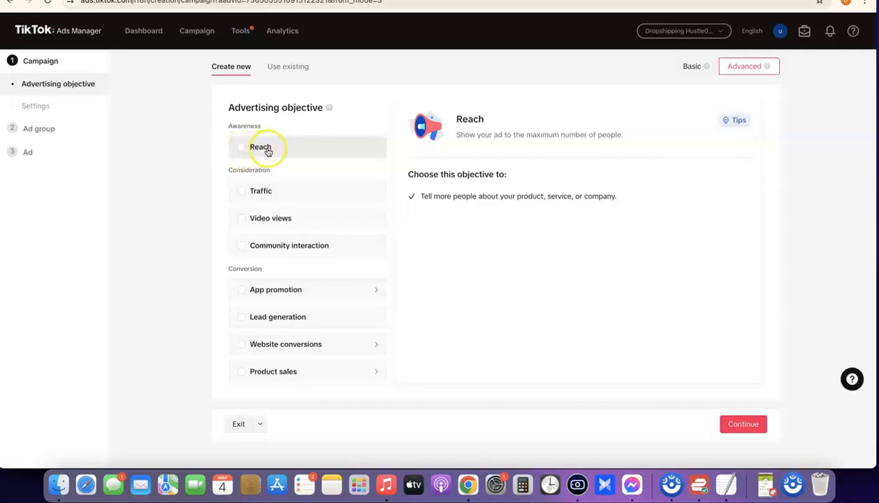
mouse_move(268, 198)
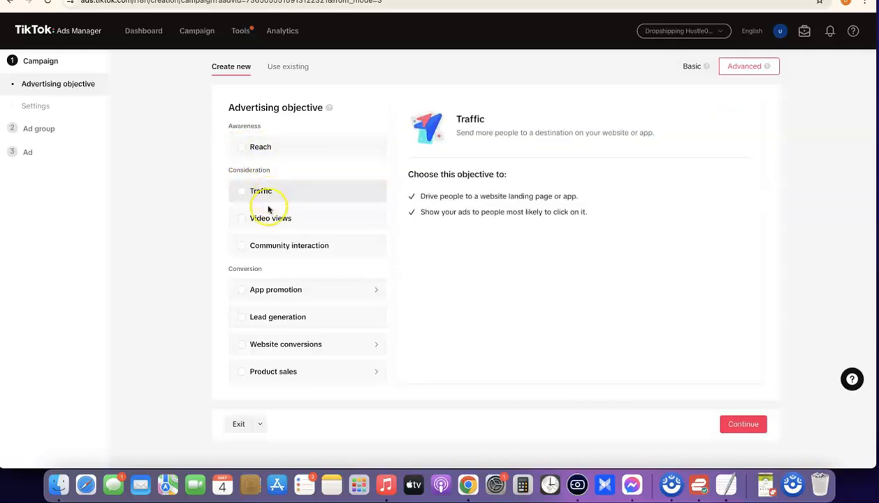
mouse_move(257, 213)
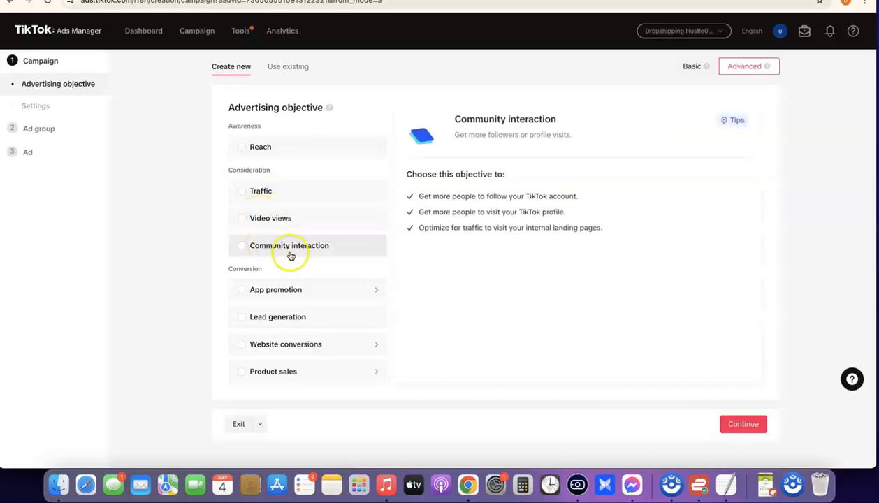
mouse_move(267, 293)
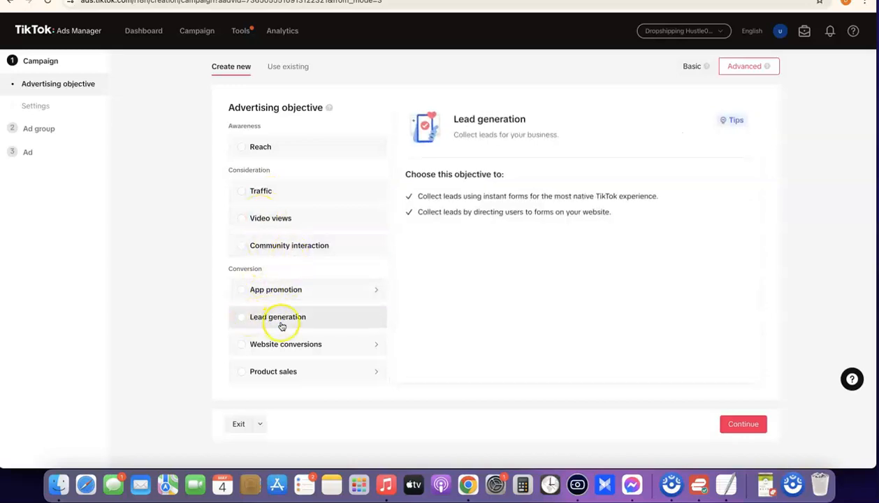
mouse_move(267, 346)
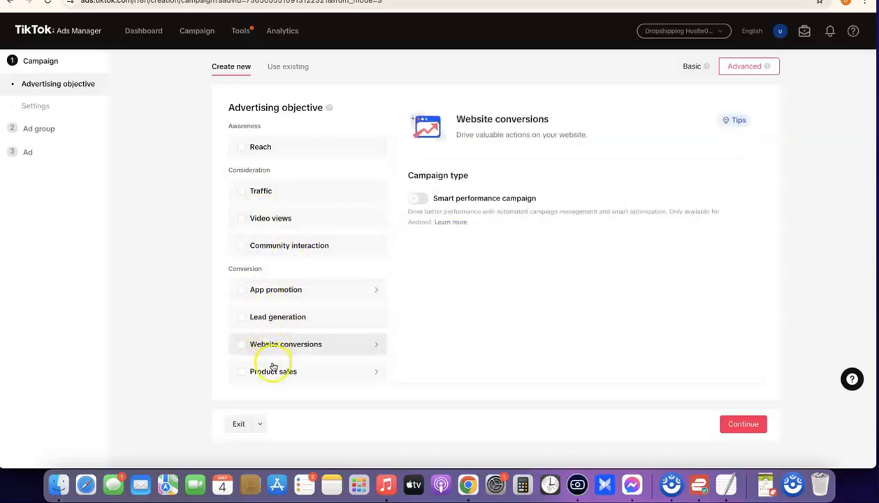
mouse_move(275, 370)
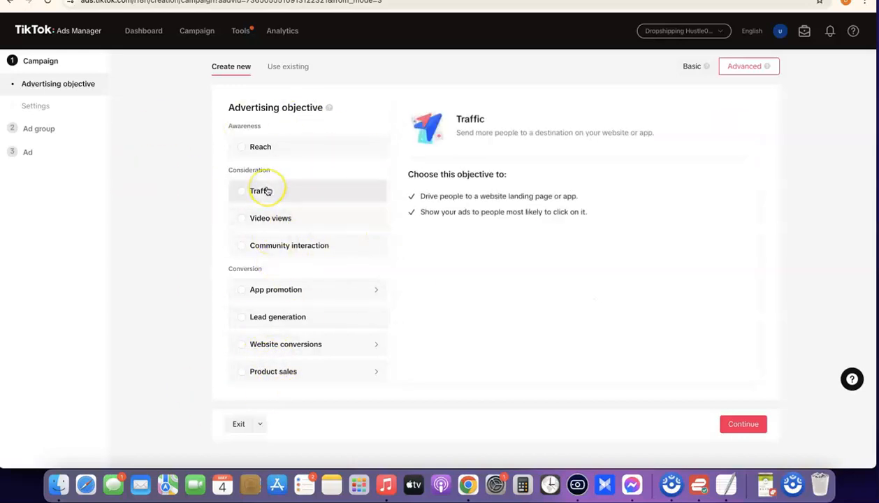
click(248, 345)
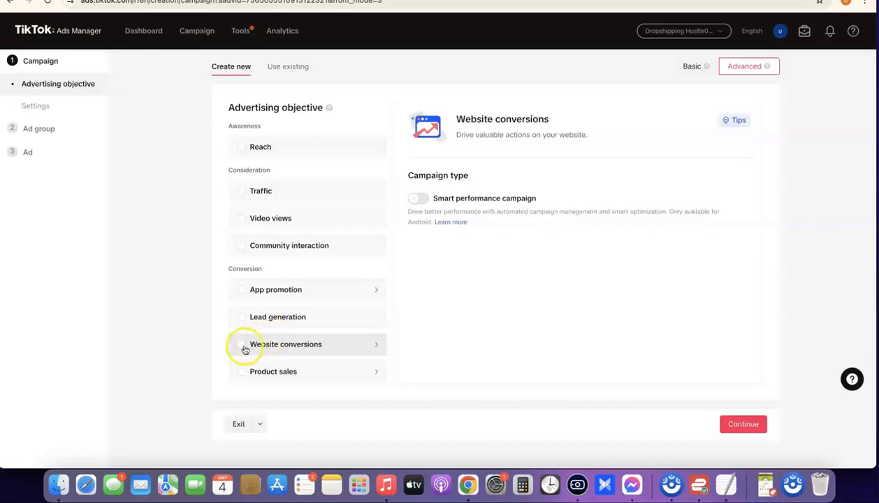
click(241, 344)
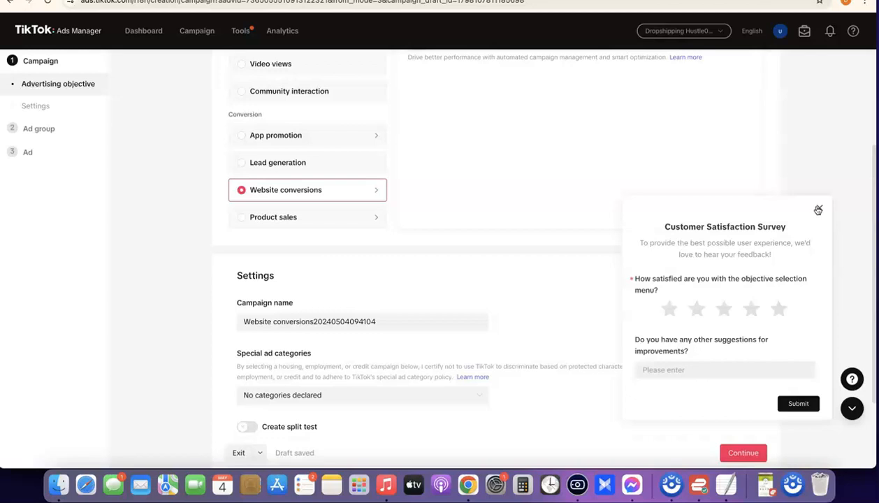
click(819, 210)
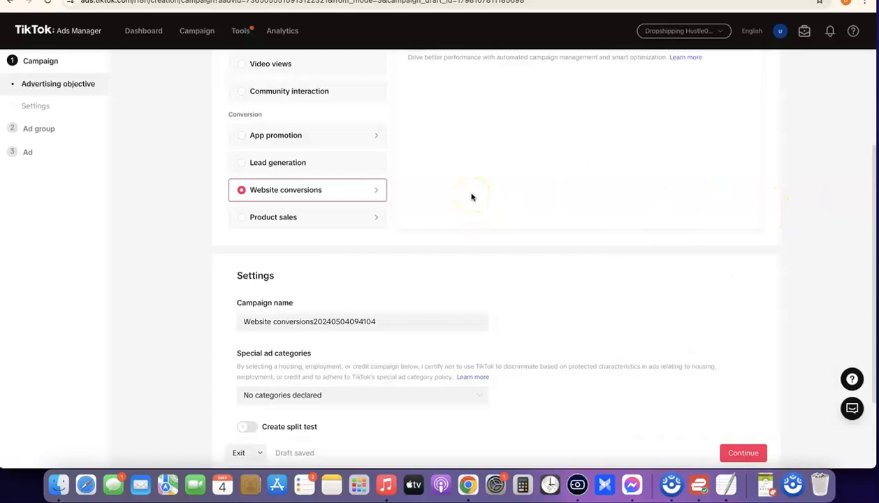
Exit the campaign draft to the dashboard and open the payment details setup
scroll(472, 197, up, 3)
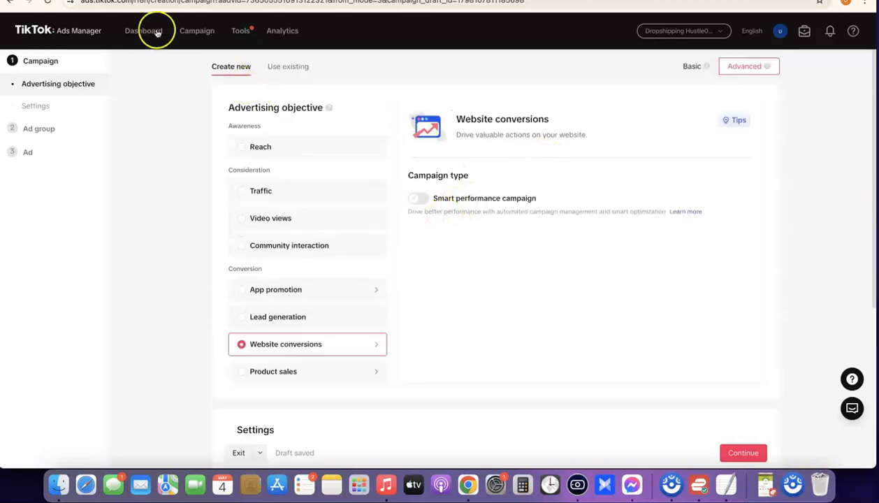
click(134, 37)
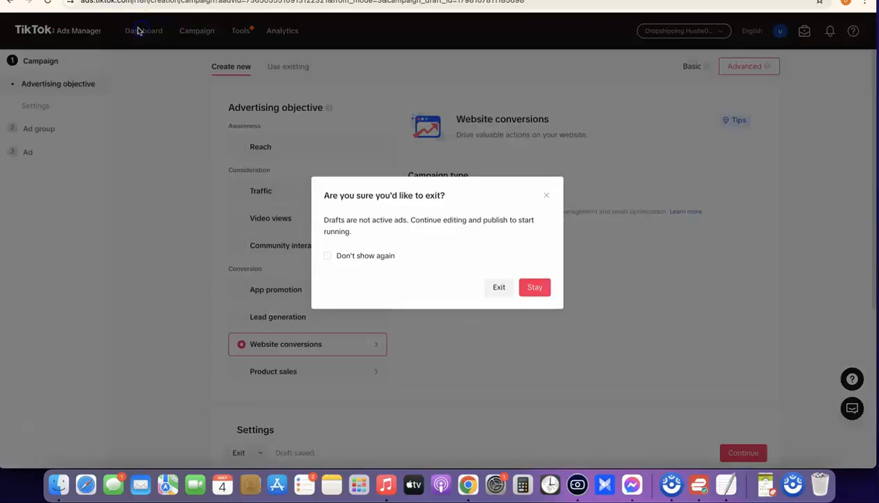
click(499, 287)
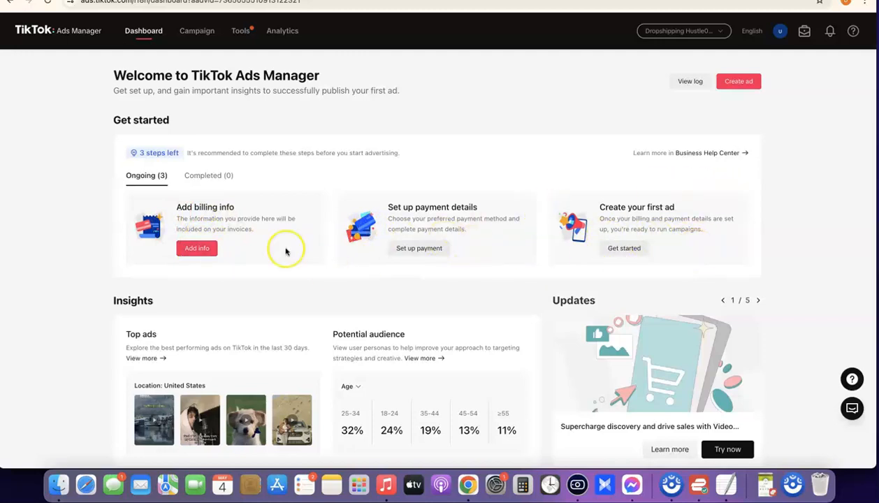
click(413, 248)
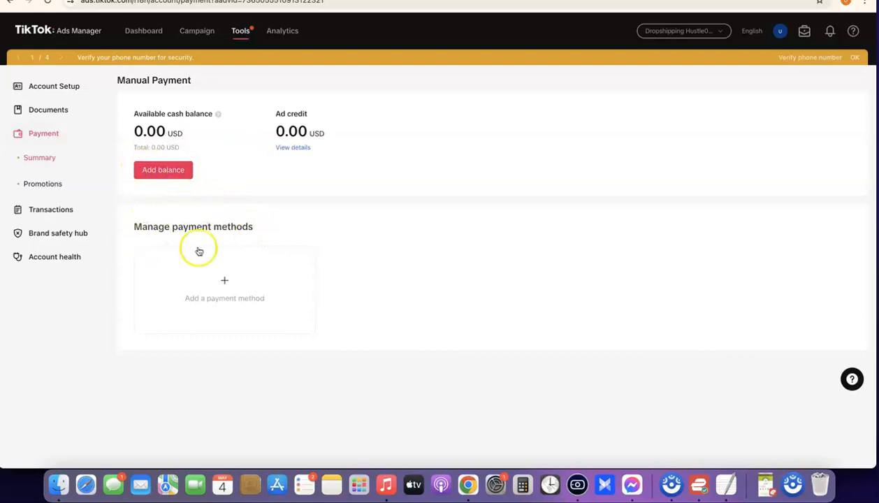
Open the form for adding a payment method, review the available options and close it without adding one
click(224, 281)
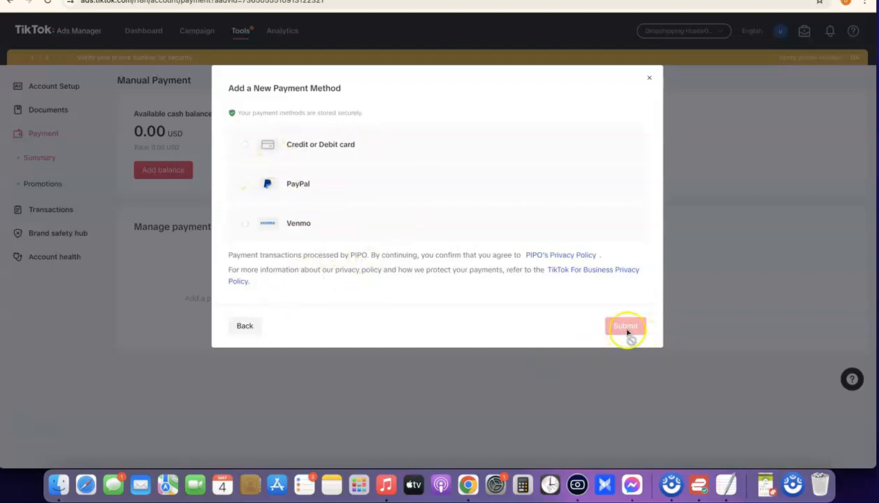
click(650, 79)
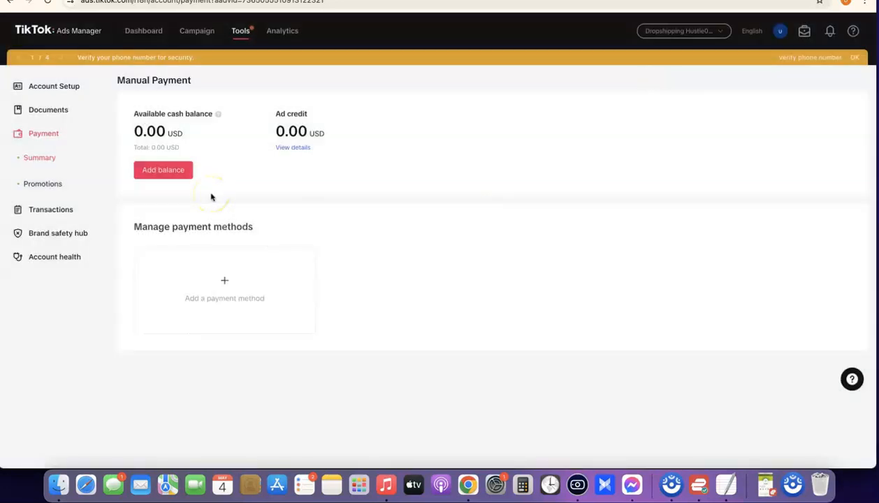
Open the Business Center registration, register as an advertiser with new business information, and set the country to United States
click(804, 35)
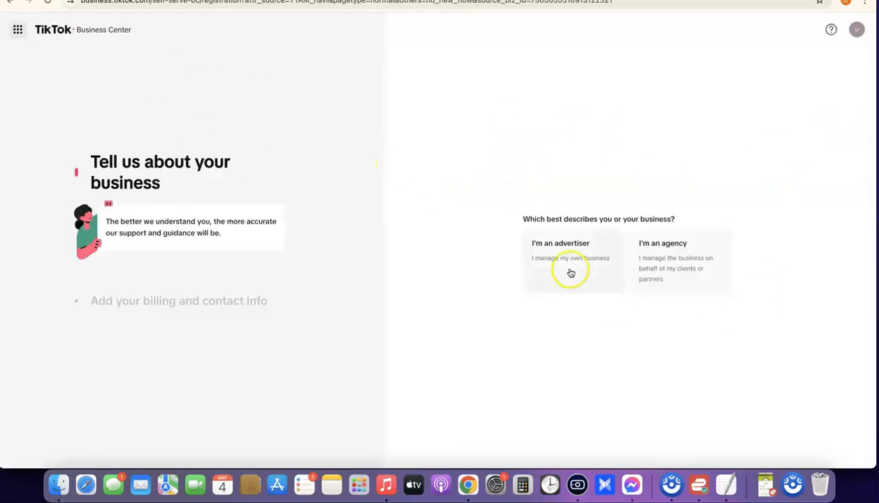
click(571, 248)
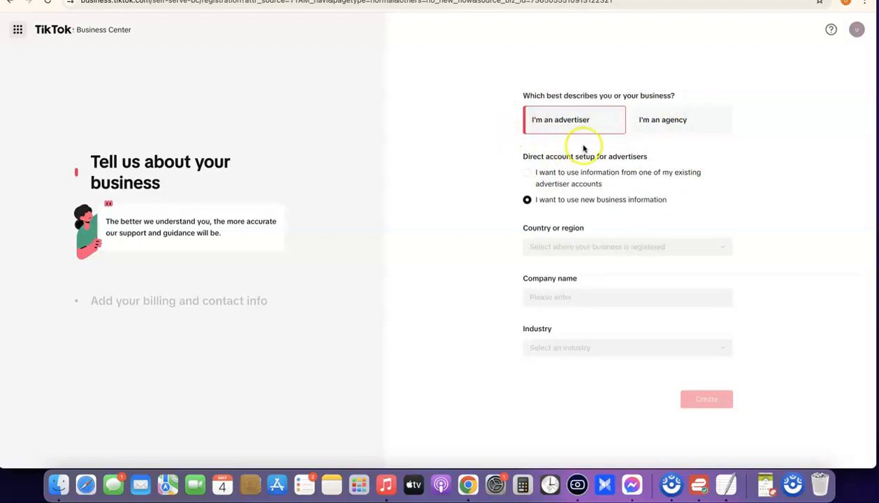
click(588, 251)
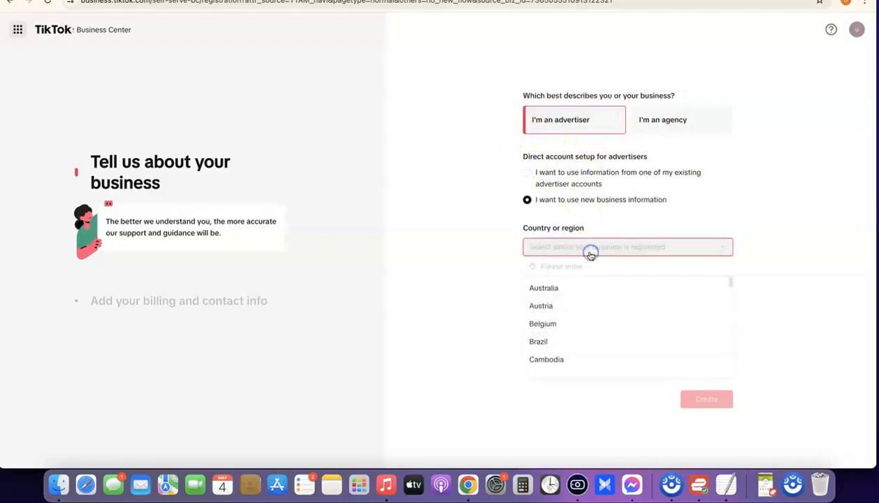
scroll(579, 301, down, 10)
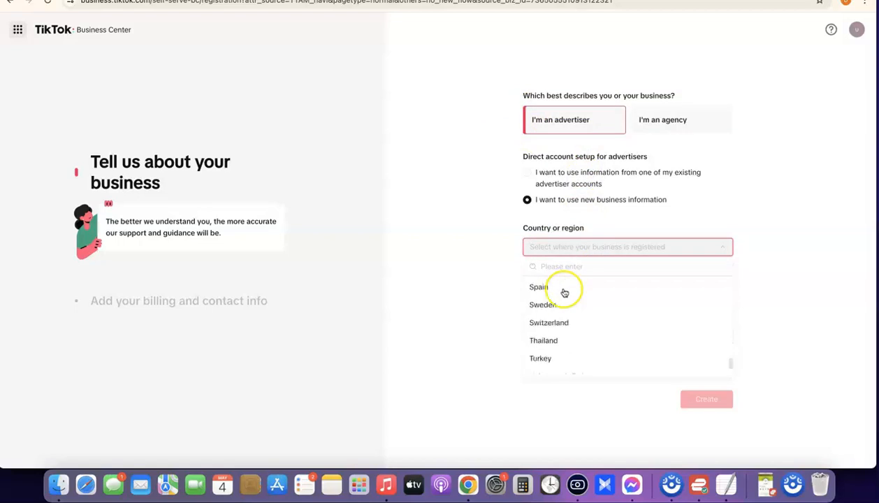
click(554, 348)
Enter Dropshipping Hustle as both the company name and the Business Center name
scroll(565, 181, down, 1)
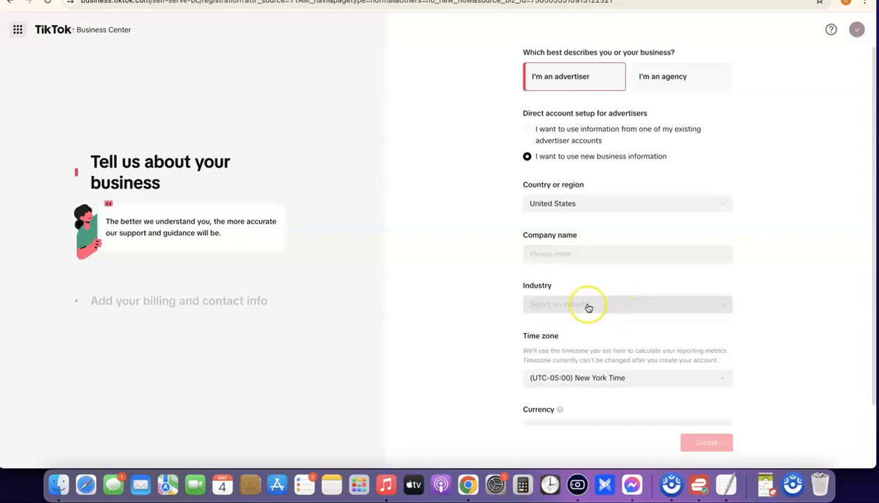
scroll(588, 309, down, 1)
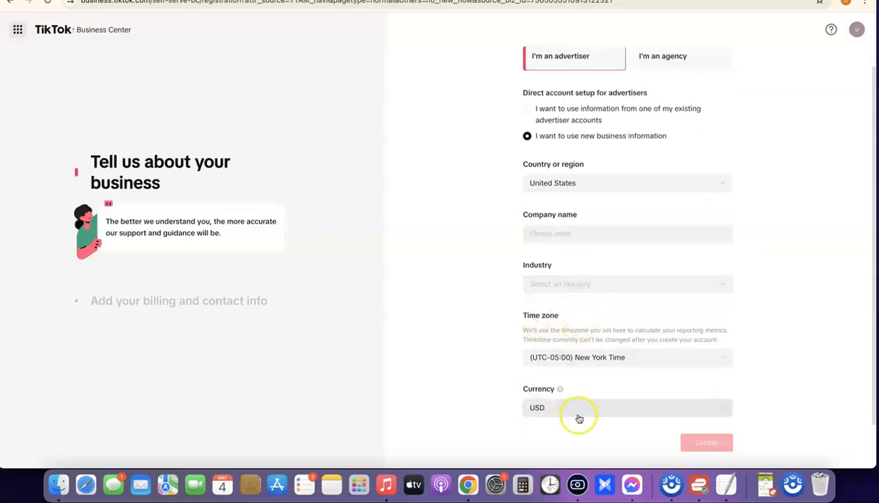
scroll(614, 217, up, 1)
scroll(615, 218, down, 1)
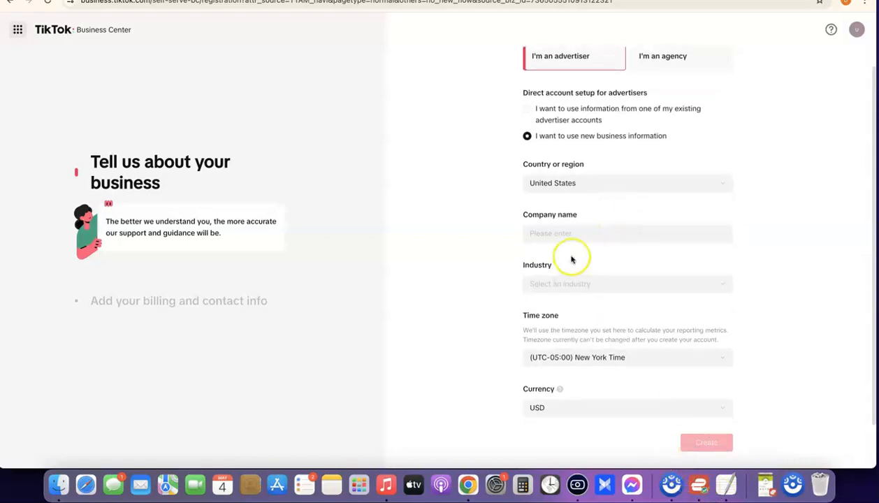
click(549, 236)
text(DR)
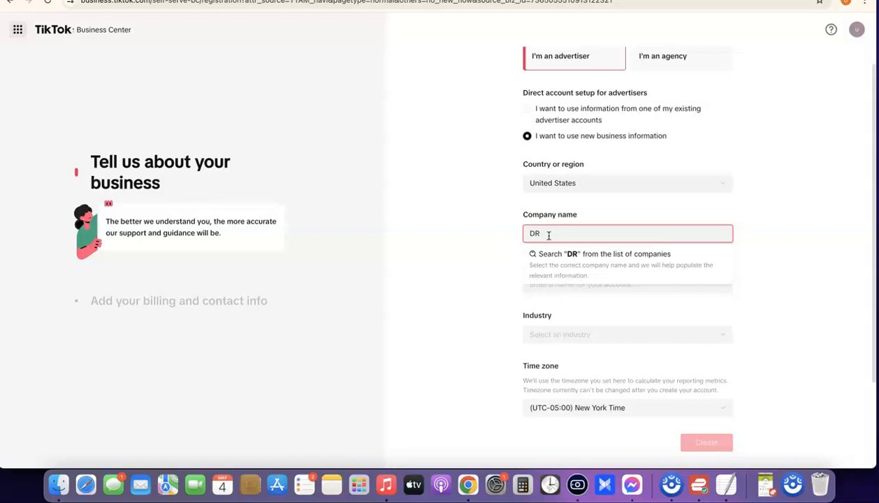
key(BackSpace)
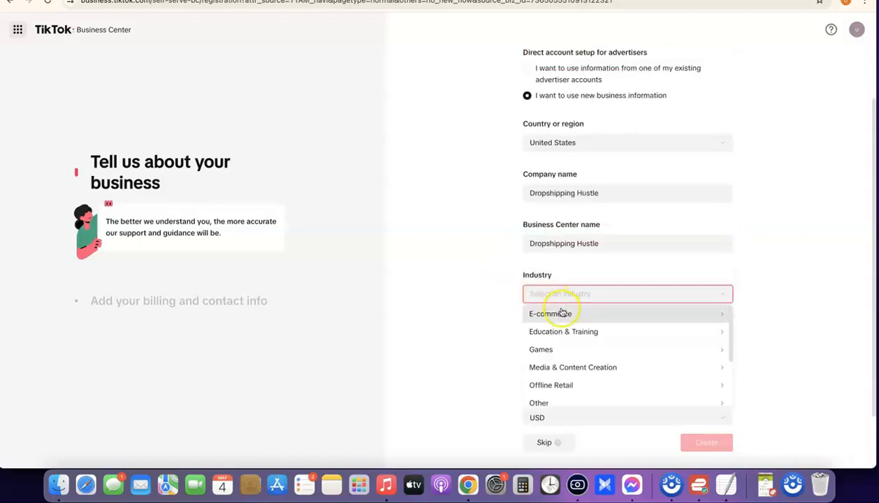
Set the industry to E-commerce/Health & Personal Care and create the Business Center
click(559, 313)
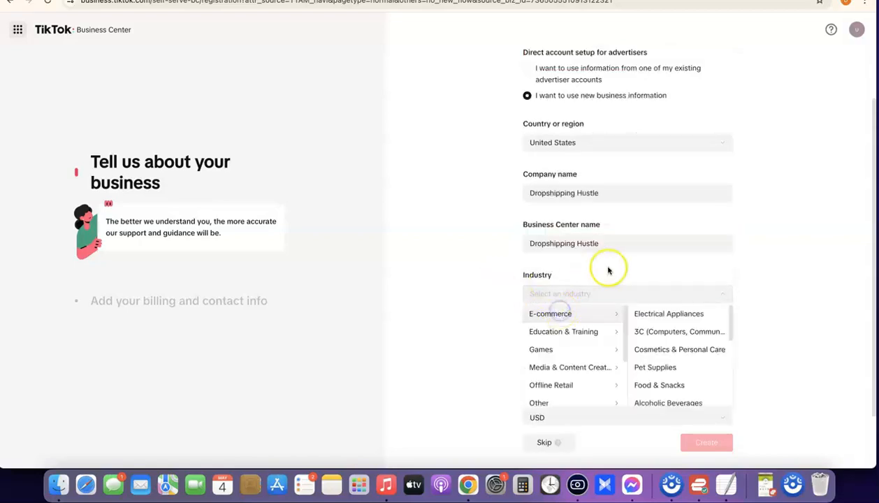
scroll(665, 328, down, 5)
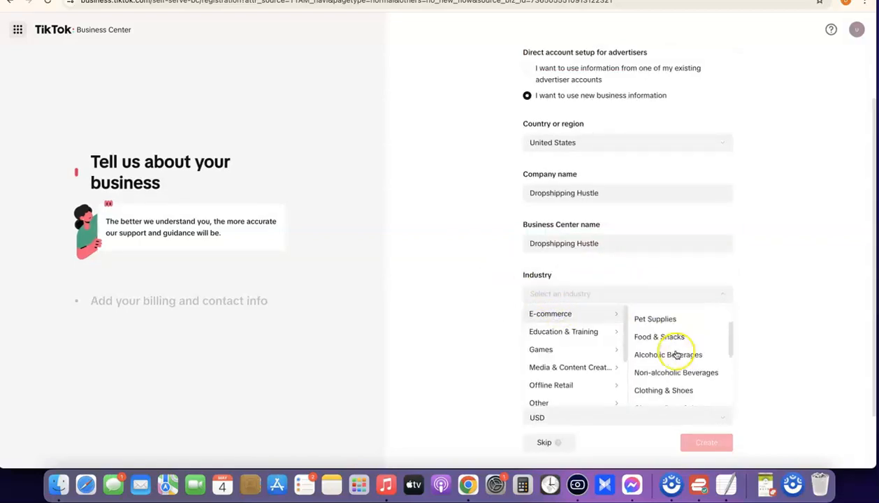
drag(668, 347, 667, 351)
click(667, 351)
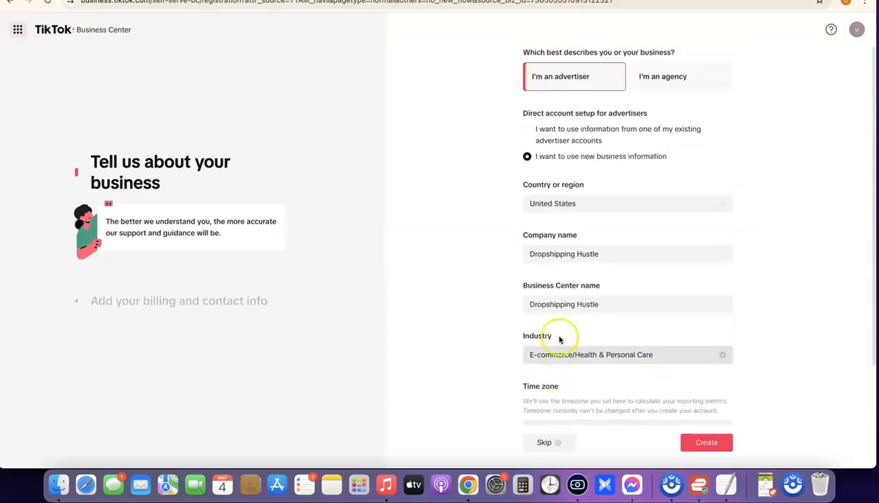
click(717, 443)
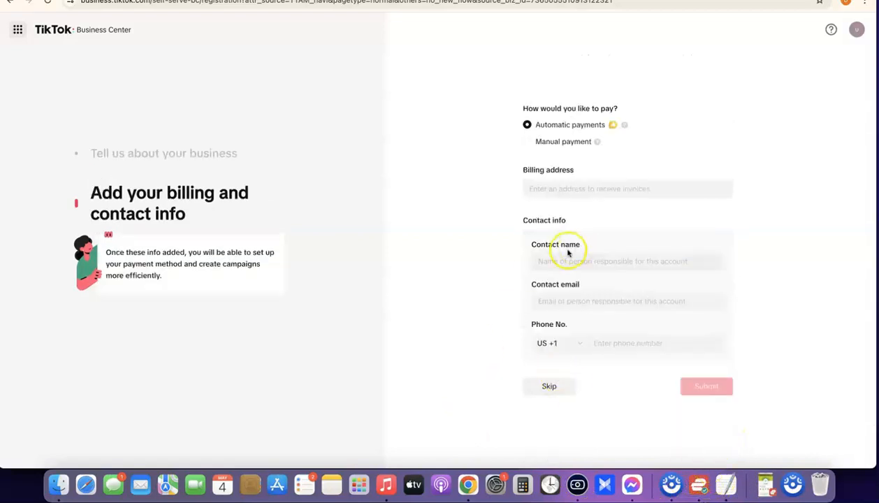
Check the explanation of automatic payments and set the billing address state to Wyoming
mouse_move(626, 131)
click(681, 123)
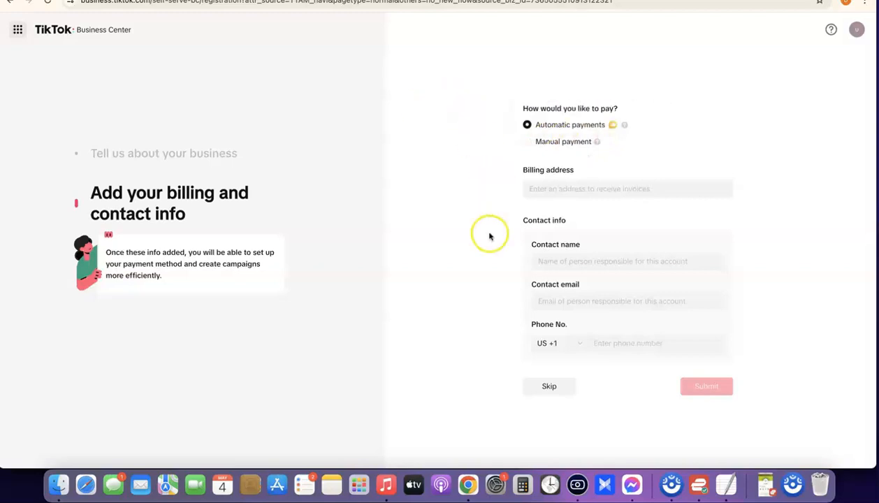
click(574, 190)
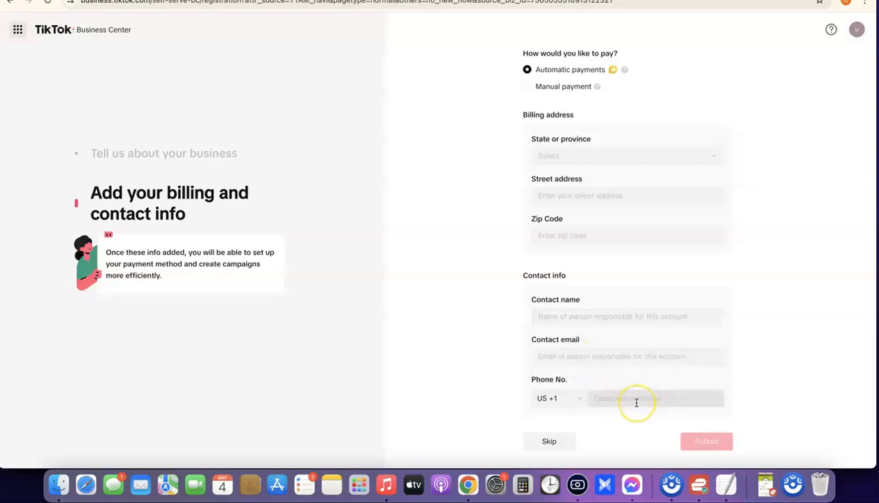
click(610, 156)
scroll(580, 214, down, 1)
scroll(579, 218, down, 15)
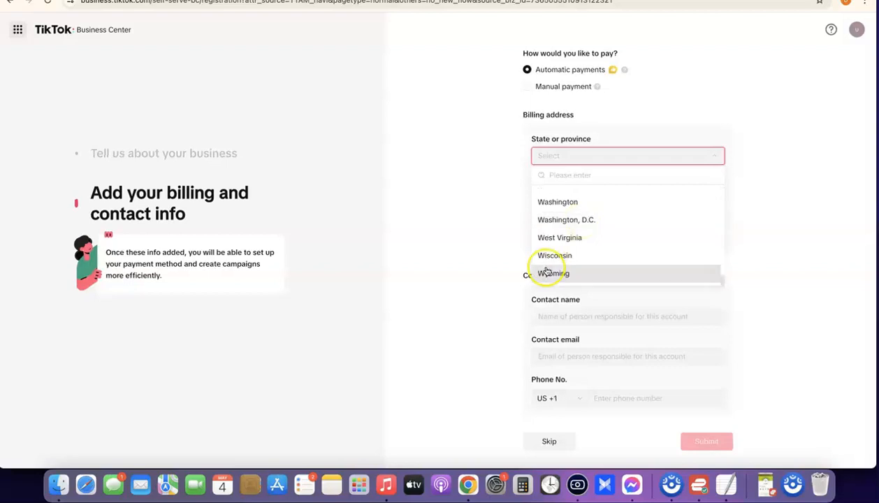
click(547, 273)
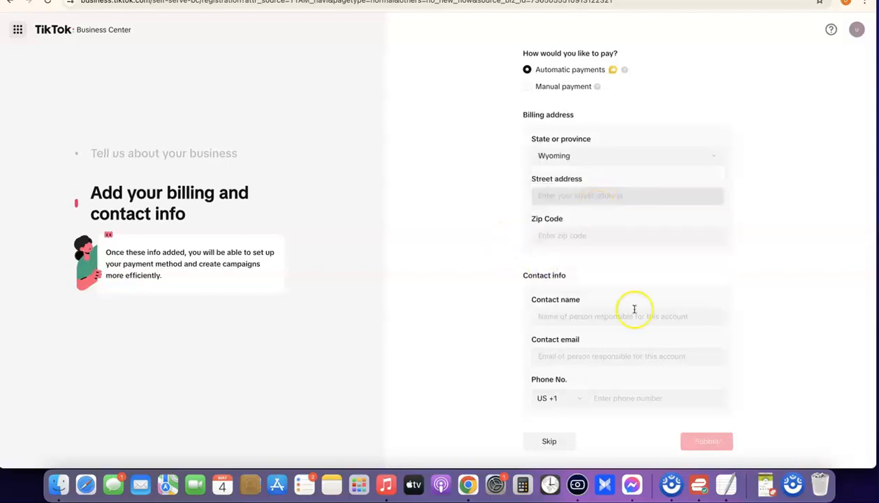
Fill in the billing street address, zip code, contact name, contact email and phone number, and submit the billing and contact info
click(727, 484)
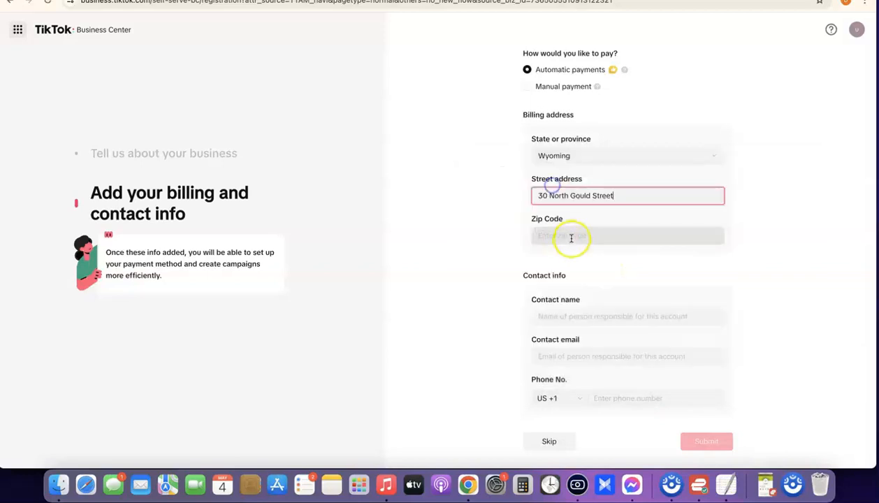
click(570, 236)
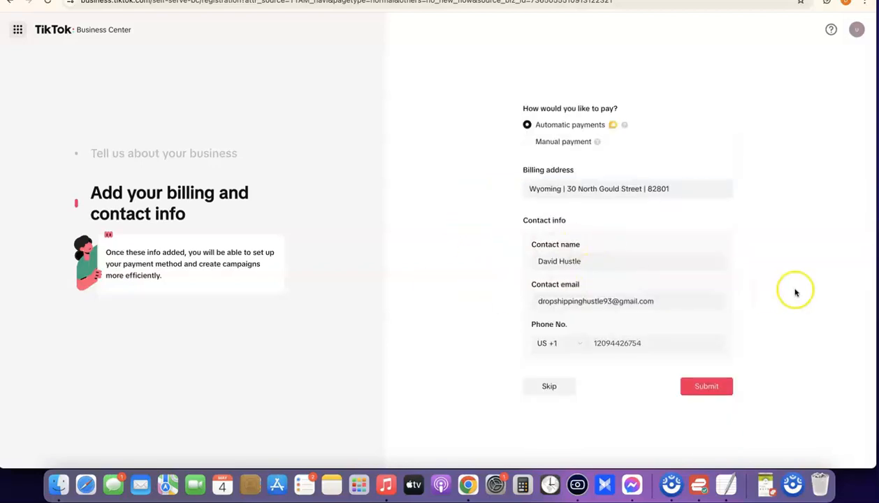
click(710, 387)
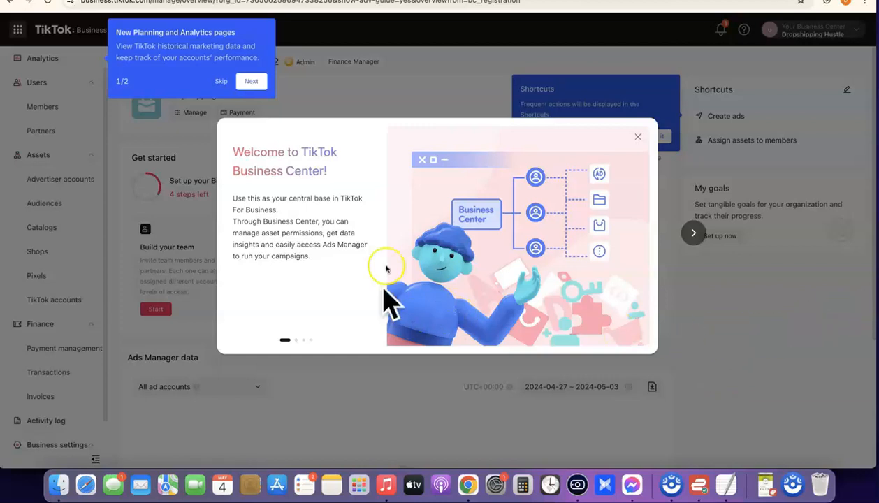
Close the Business Center welcome message and skip the introduction to the Planning and Analytics pages
click(638, 137)
click(655, 136)
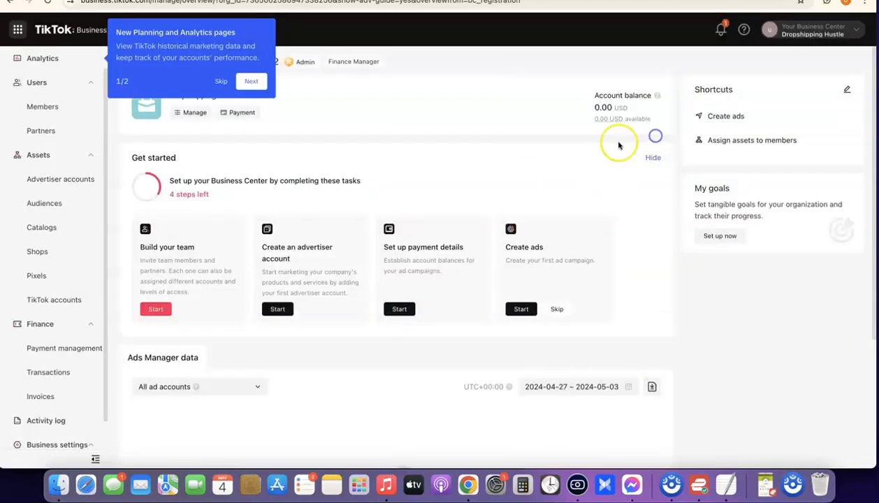
click(221, 82)
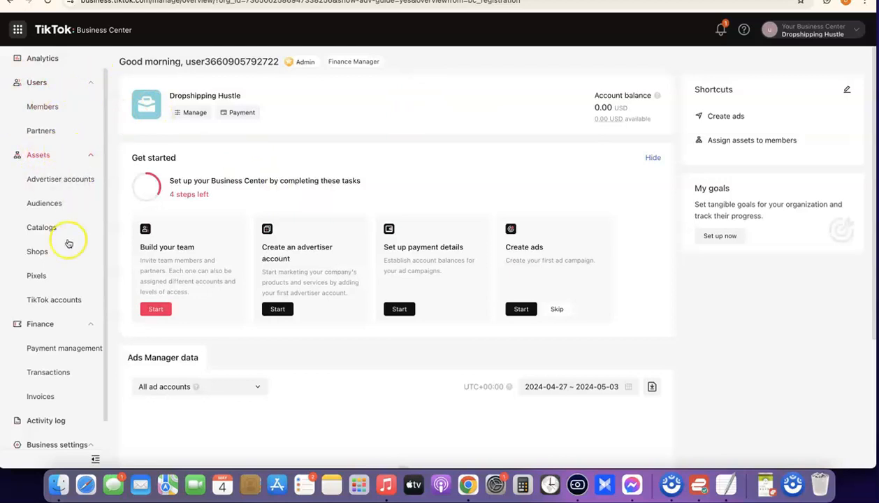
scroll(63, 280, down, 2)
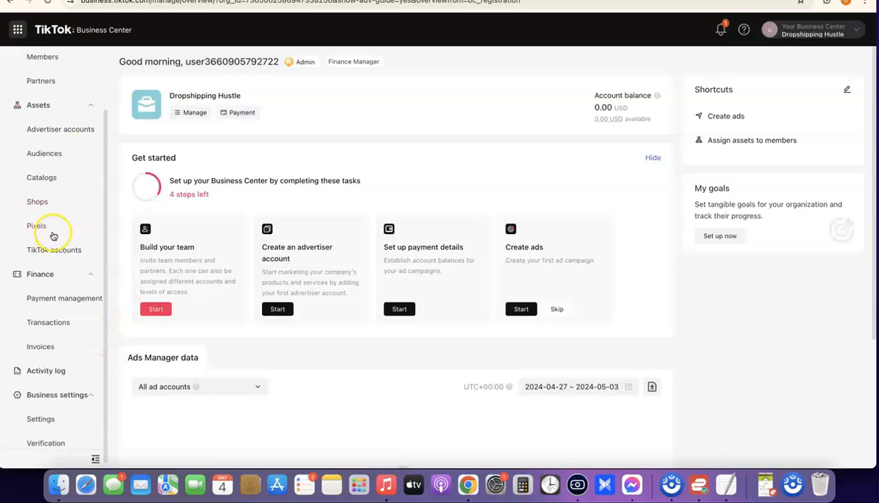